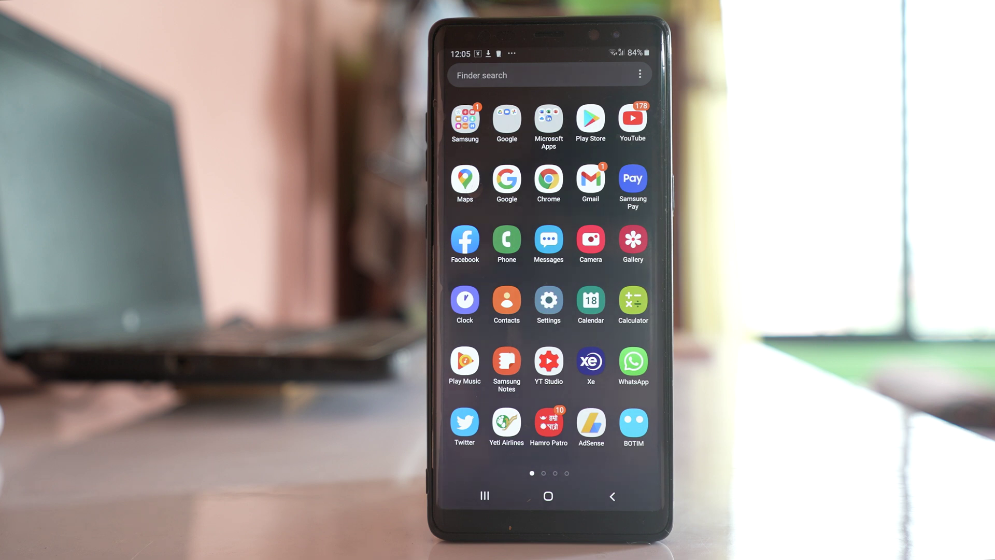
Step: Launch Facebook and bring up the Pages list from the main menu
click(465, 240)
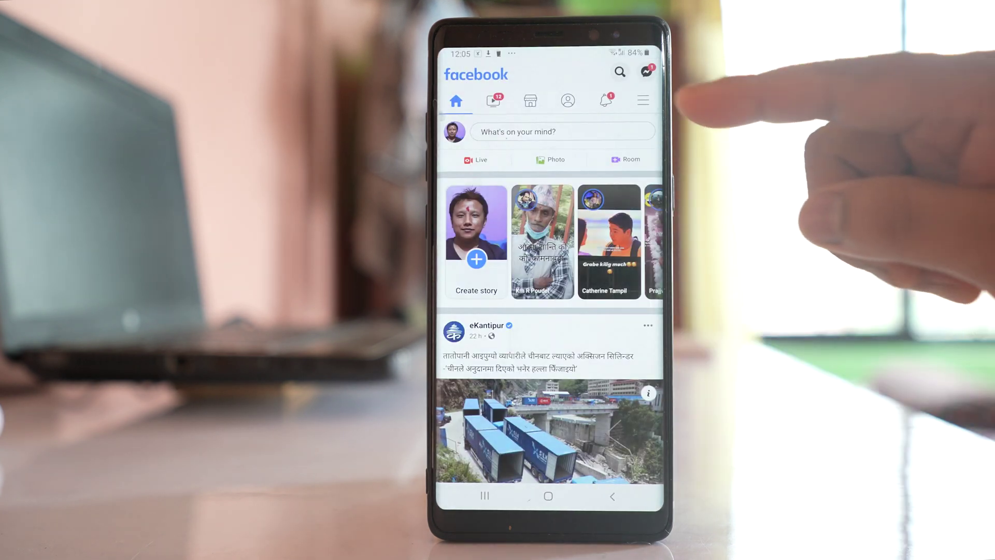
click(643, 100)
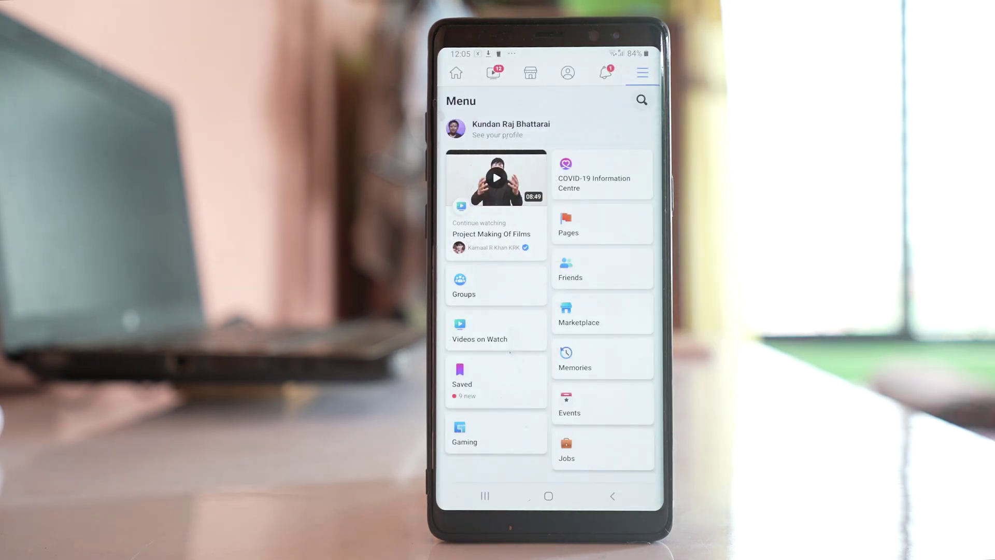
click(572, 226)
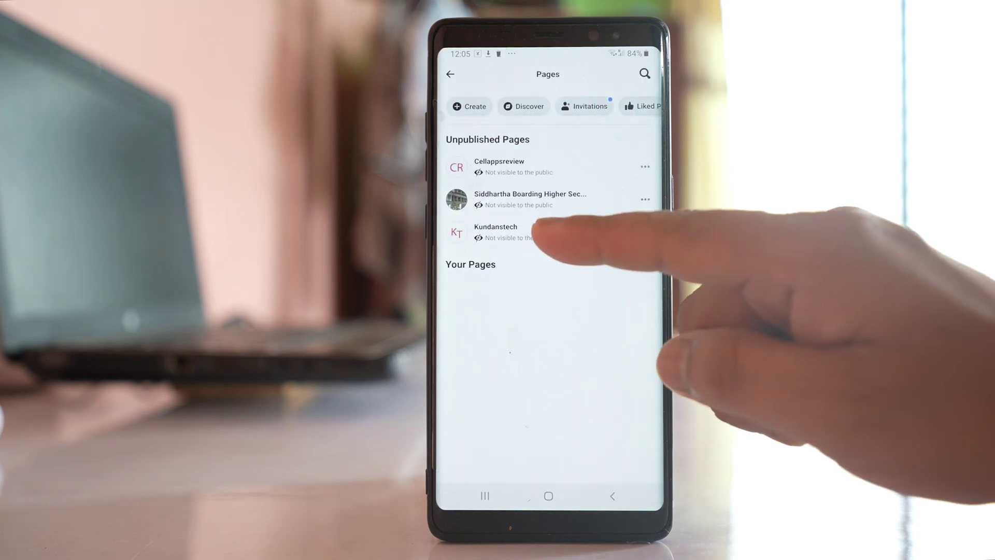
Step: Go into the Kundanstech page's settings, reach Page roles and begin adding a person
click(534, 232)
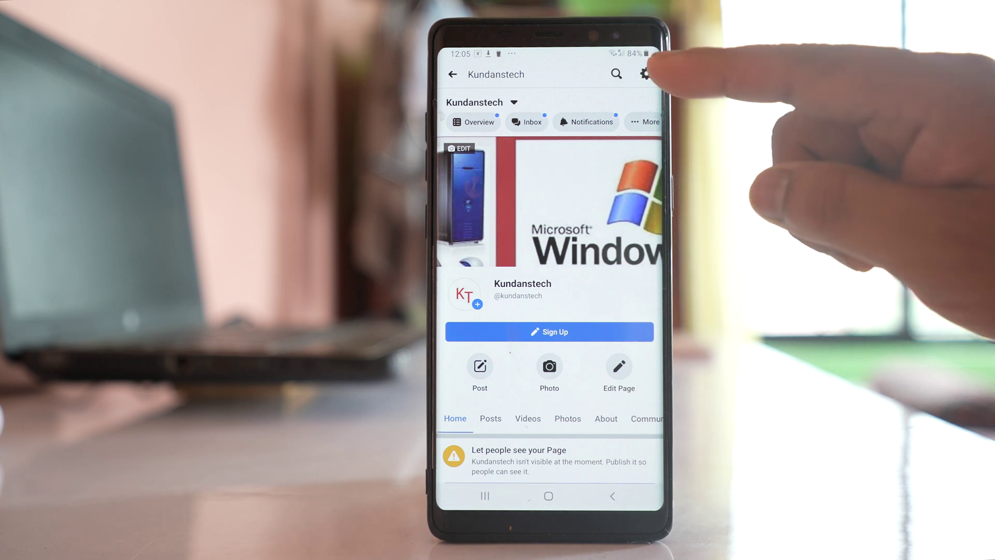
click(647, 74)
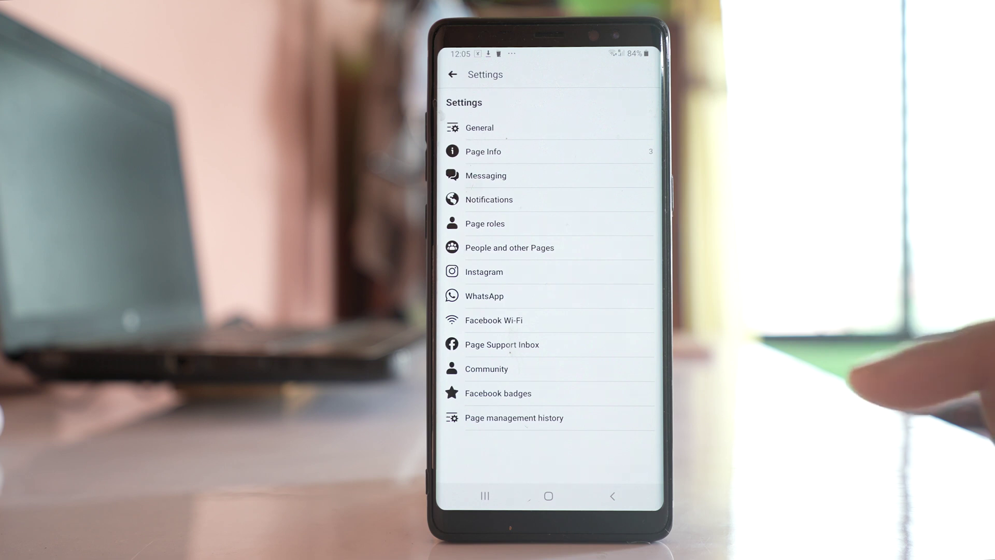
click(566, 225)
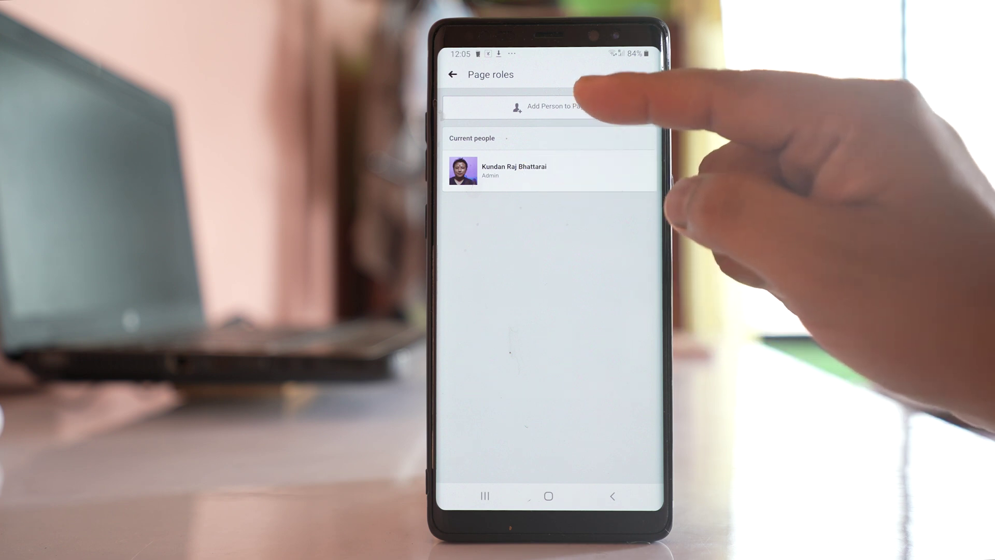
click(576, 106)
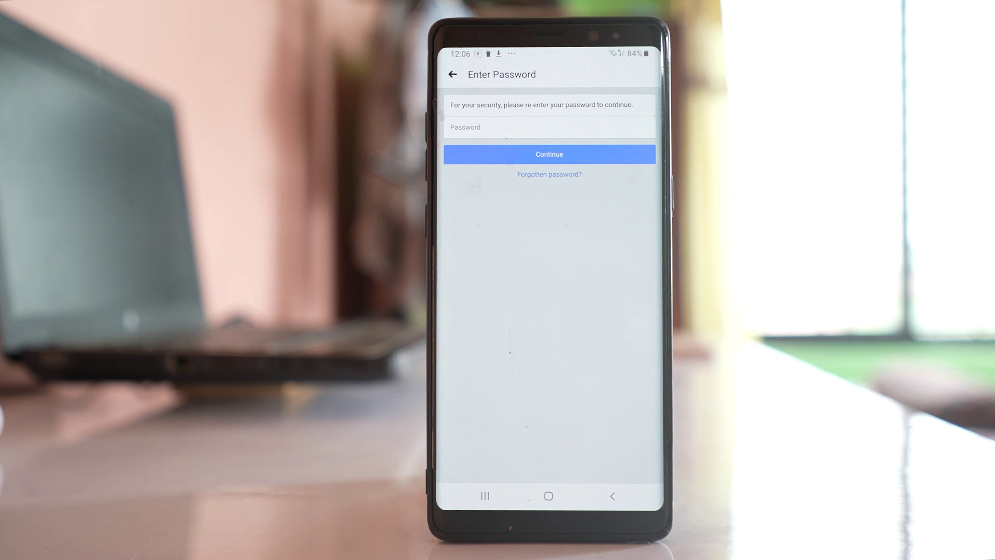
Step: Submit the re-entered password and focus the name field on the Add Person screen
click(583, 154)
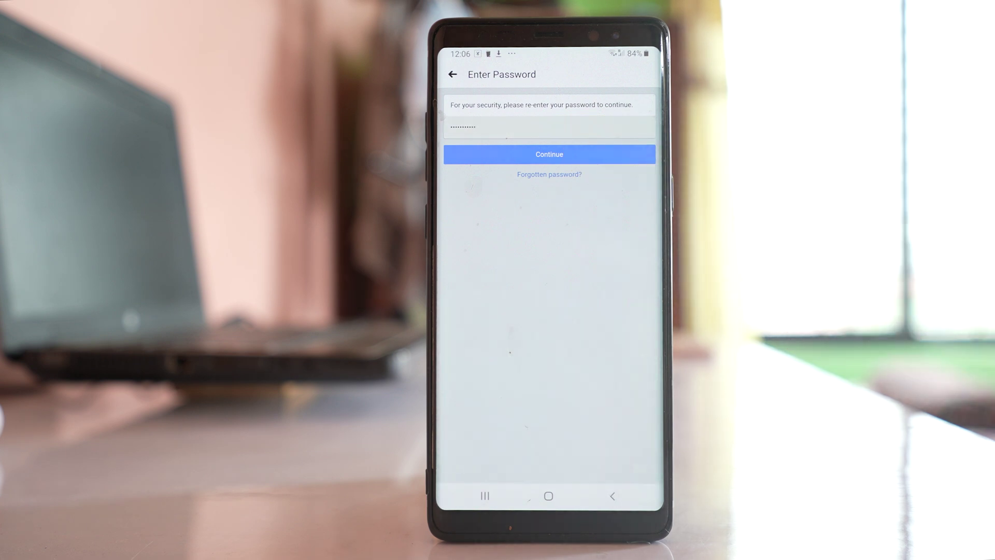
click(575, 99)
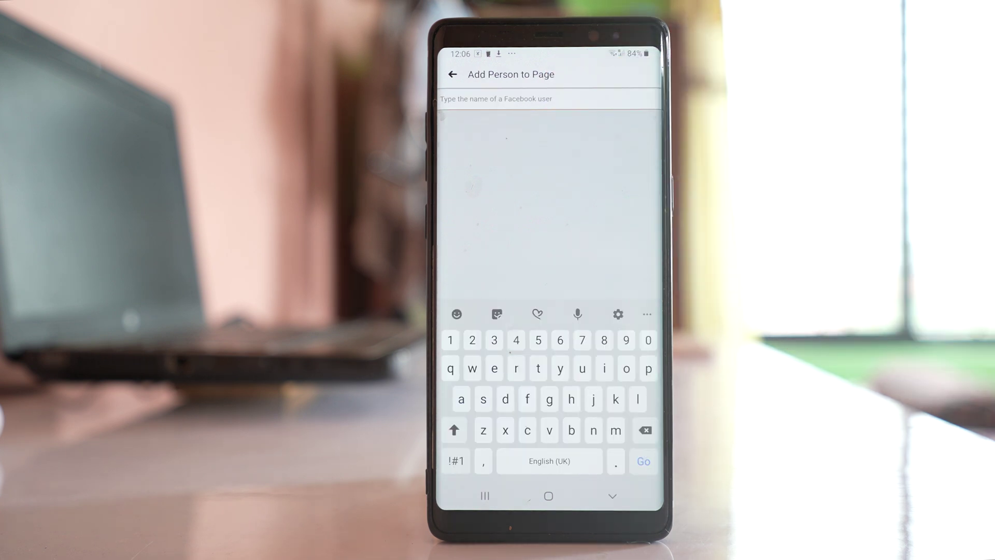
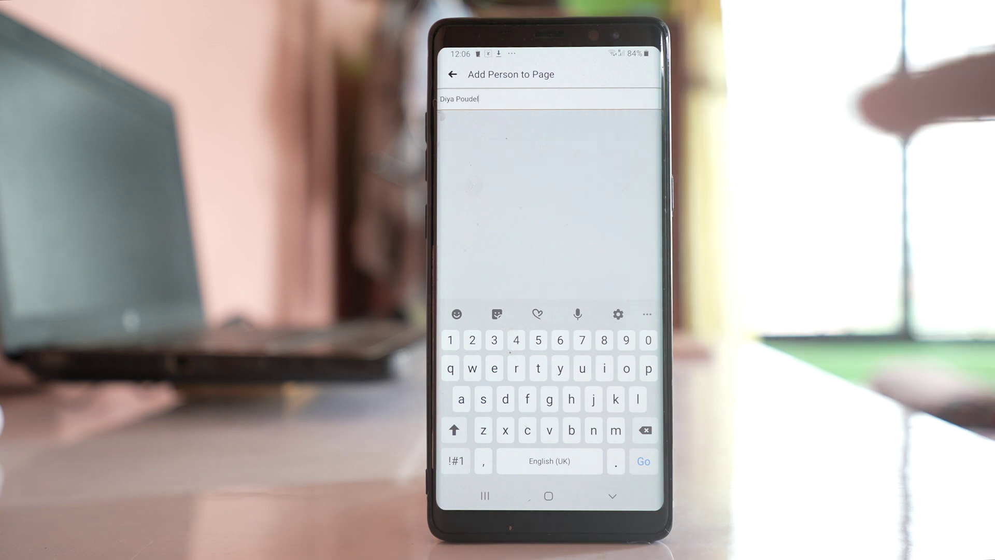
click(544, 125)
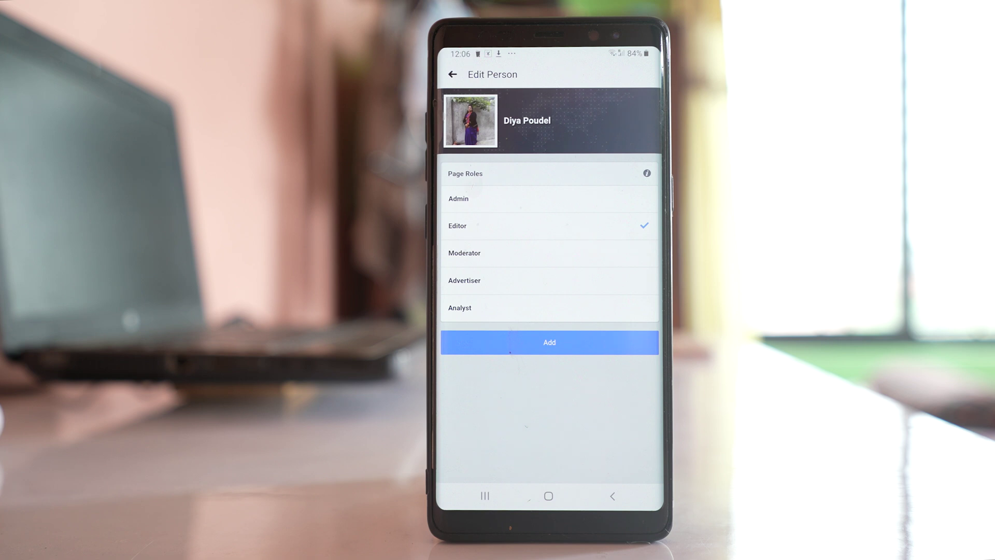
click(611, 198)
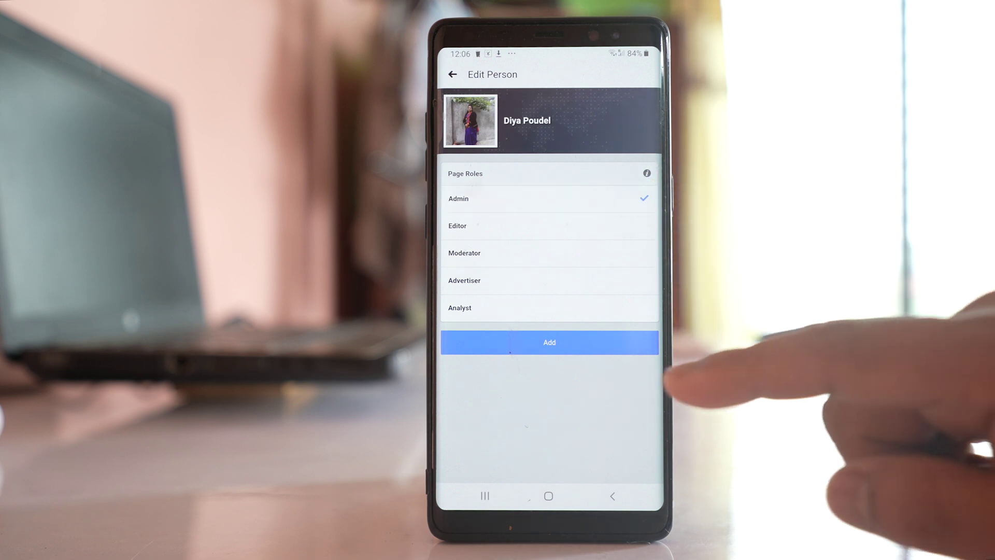
click(579, 346)
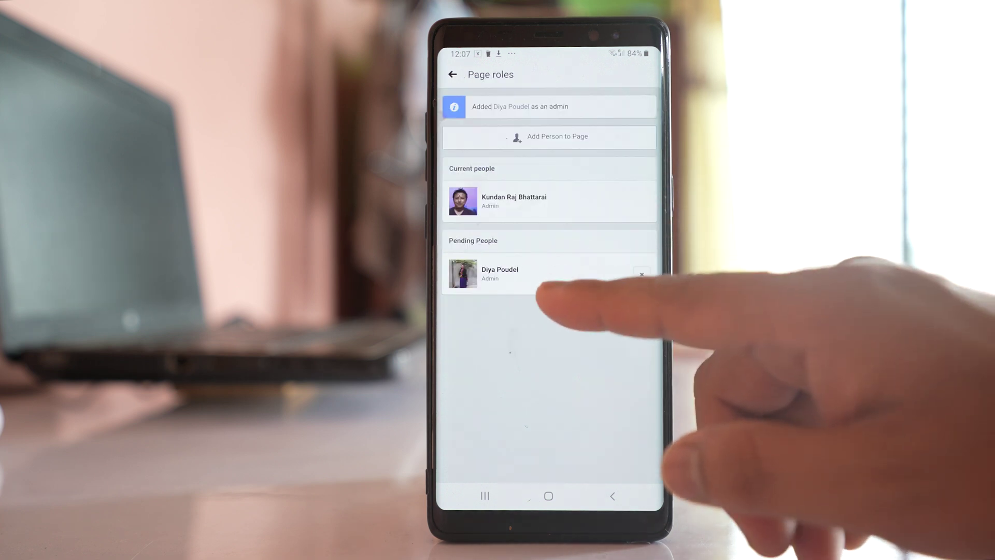